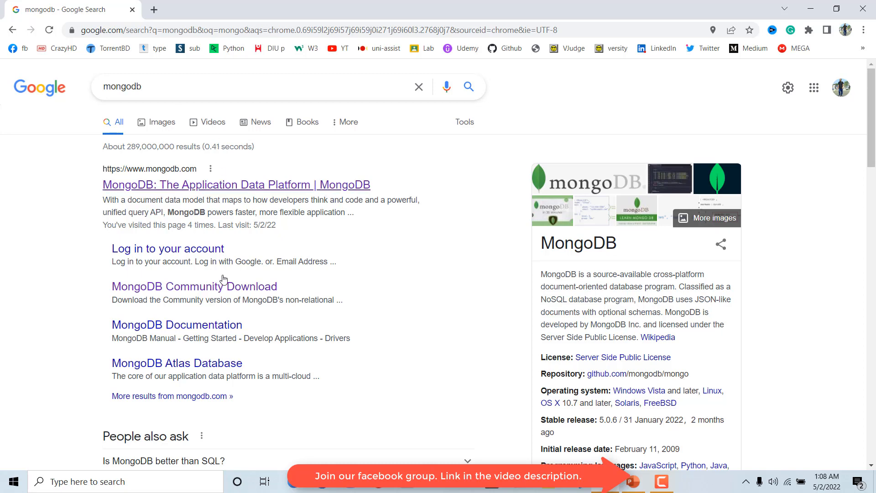
Open the MongoDB website, go to the Community Edition downloads, and expand MongoDB Compass among the Tools downloads.
click(239, 185)
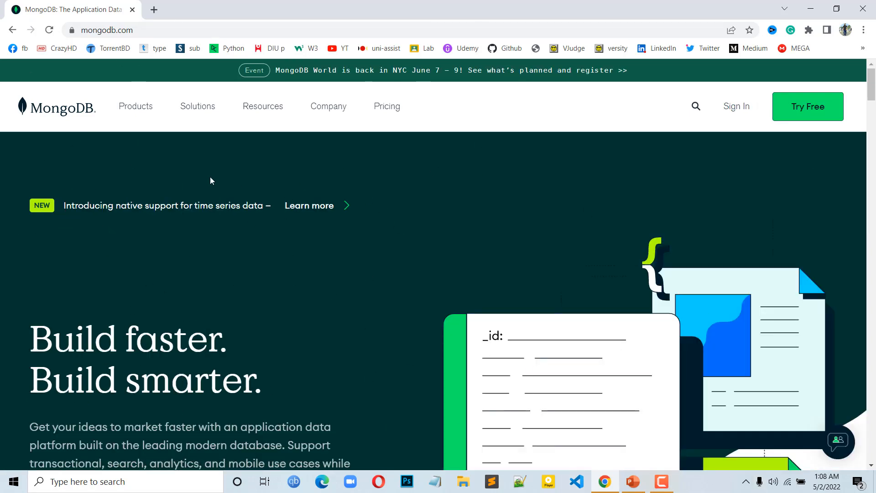
mouse_move(144, 122)
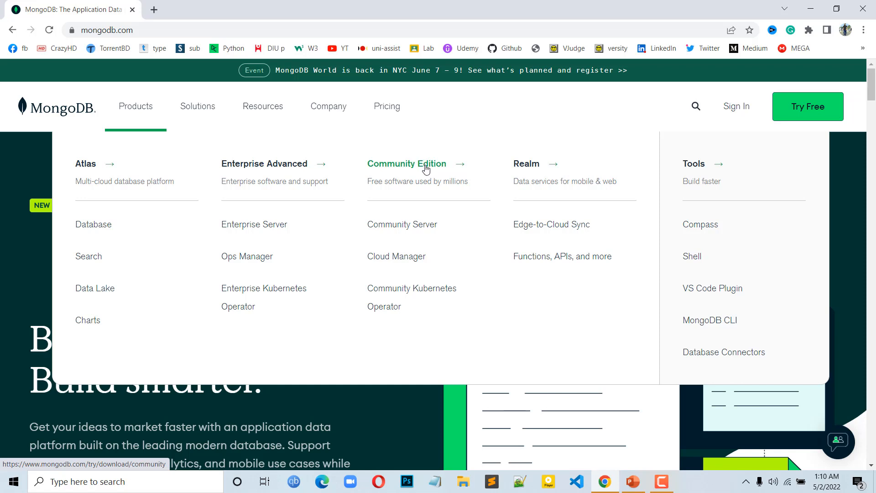
click(425, 168)
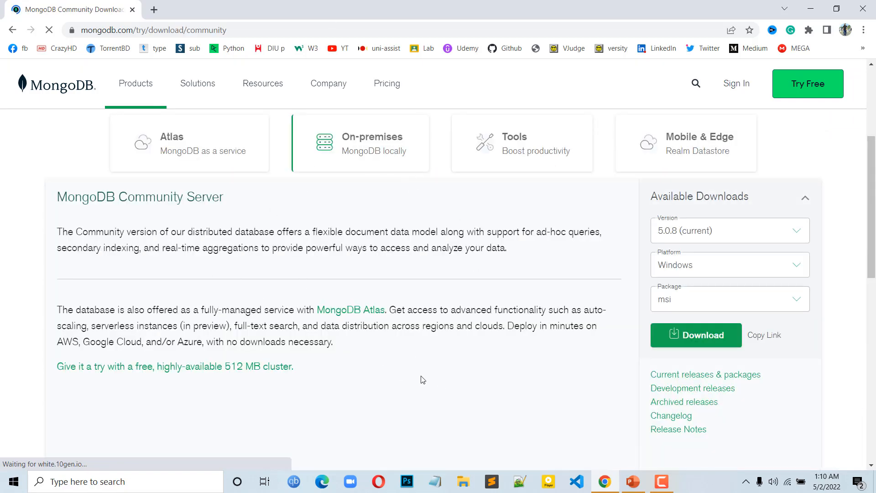
click(510, 152)
scroll(223, 361, down, 1)
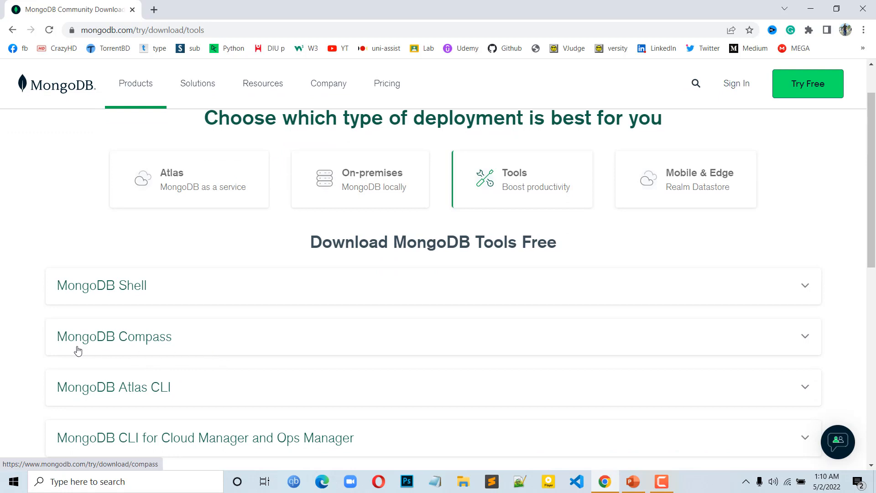
click(204, 342)
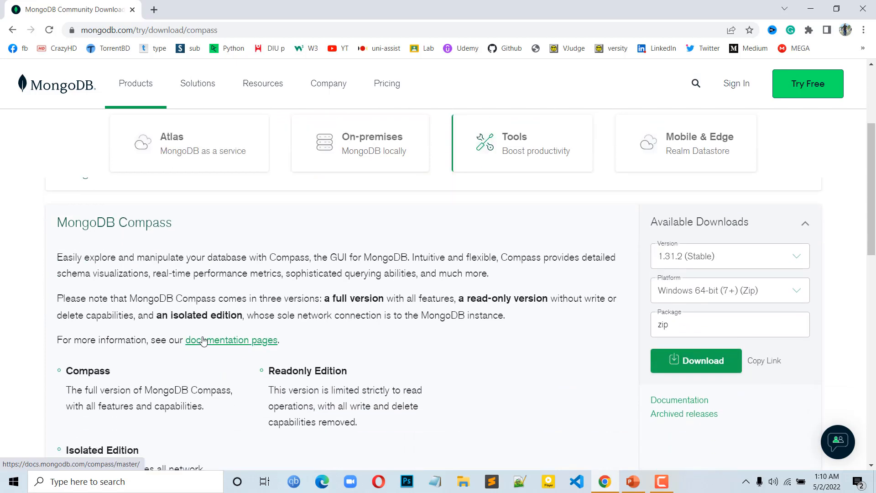
Review the available MongoDB Compass versions, leaving 1.31.2 (Stable) selected.
click(686, 263)
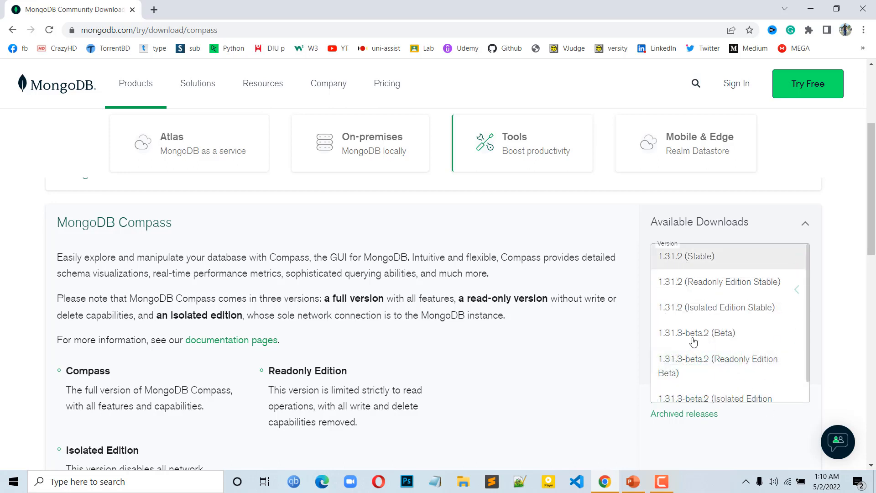
scroll(732, 375, down, 1)
scroll(732, 375, up, 3)
scroll(732, 375, up, 1)
scroll(730, 376, down, 1)
scroll(729, 376, up, 1)
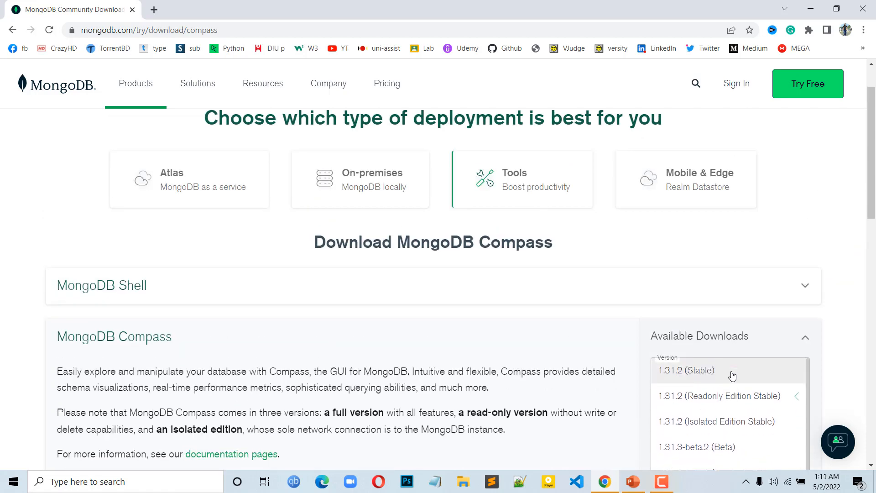
click(865, 355)
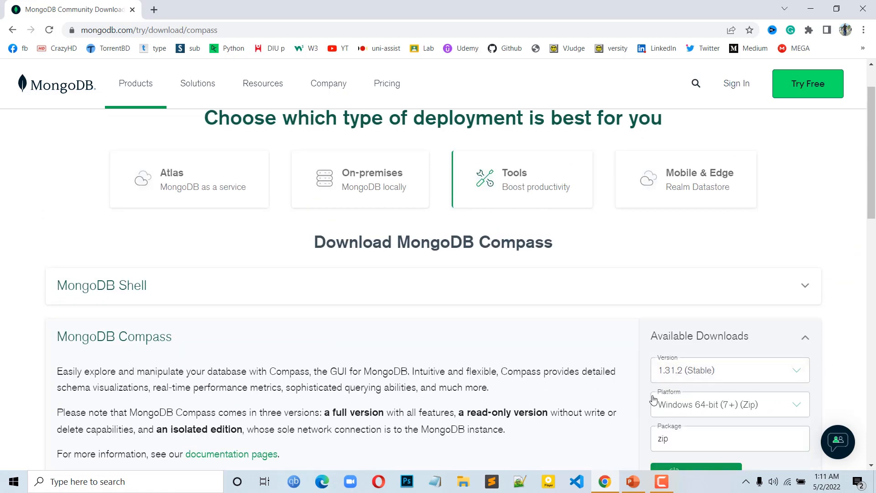
Set the Compass download platform to Windows 64-bit (7+) (MSI) and download the installer.
scroll(636, 400, down, 1)
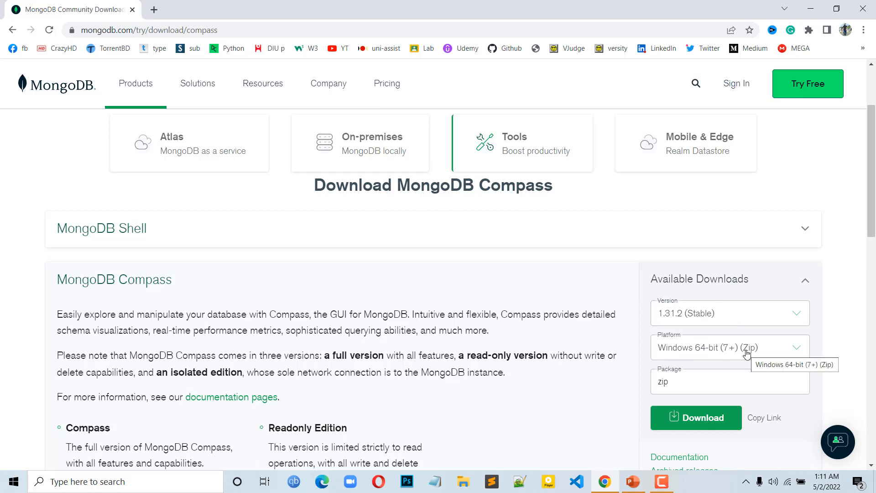
click(796, 349)
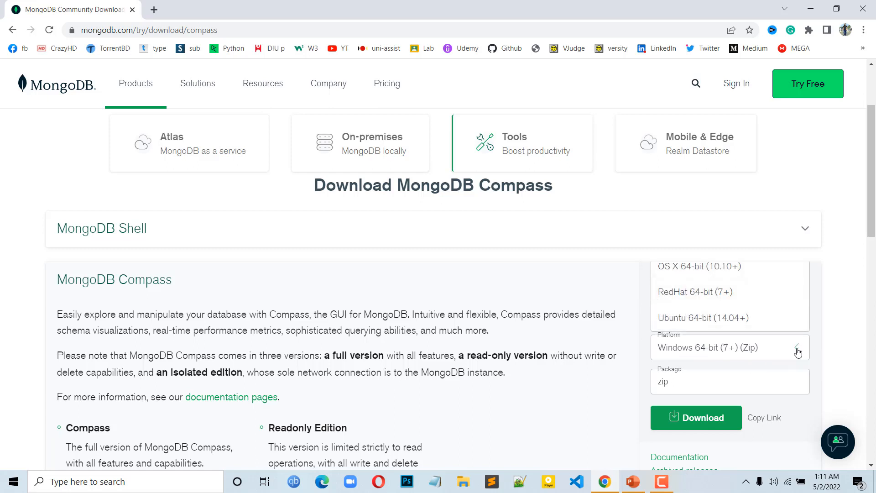
scroll(720, 301, up, 3)
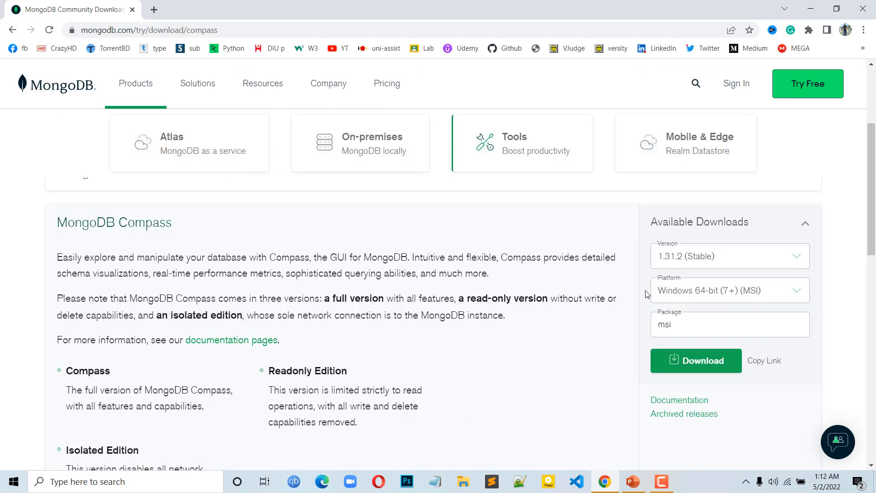
click(685, 364)
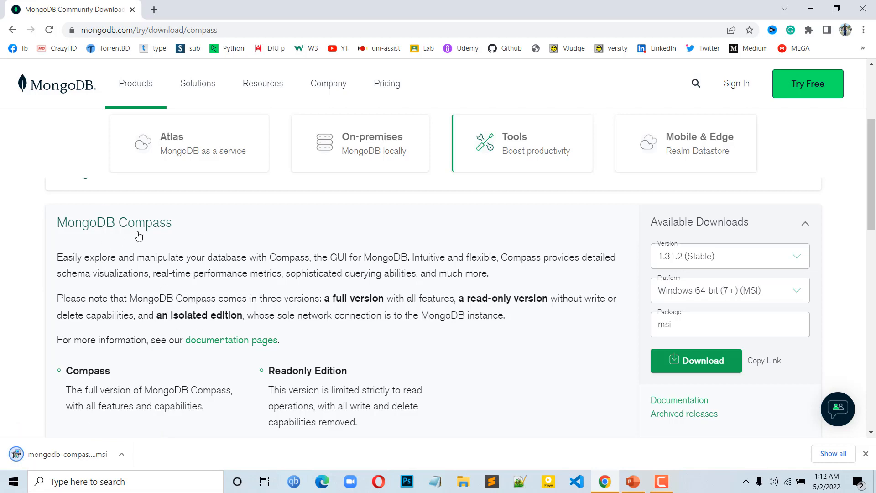
Show the downloaded installer in its folder and run mongodb-compass-1.31.2-win32-x64.msi.
scroll(219, 340, down, 2)
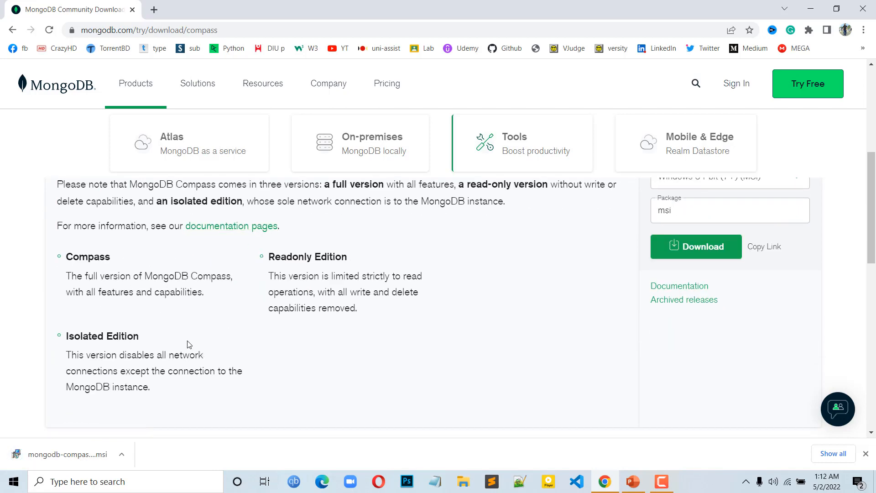
scroll(171, 343, up, 4)
scroll(171, 345, down, 4)
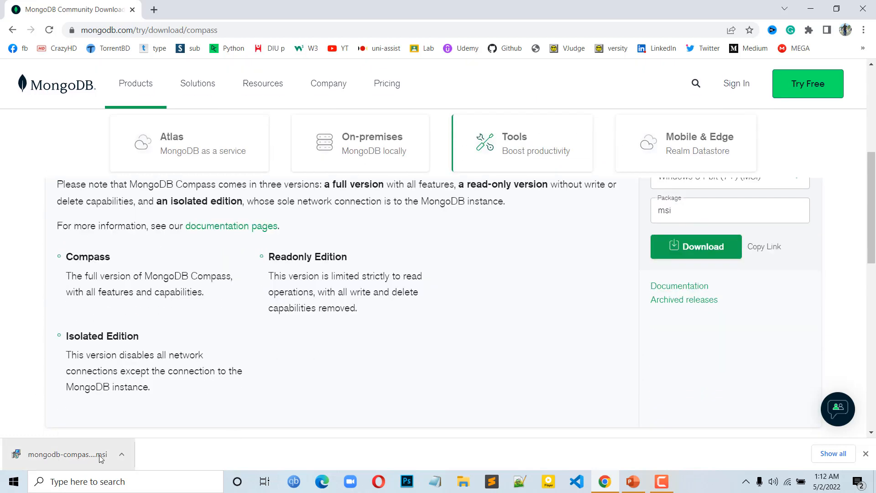
click(120, 455)
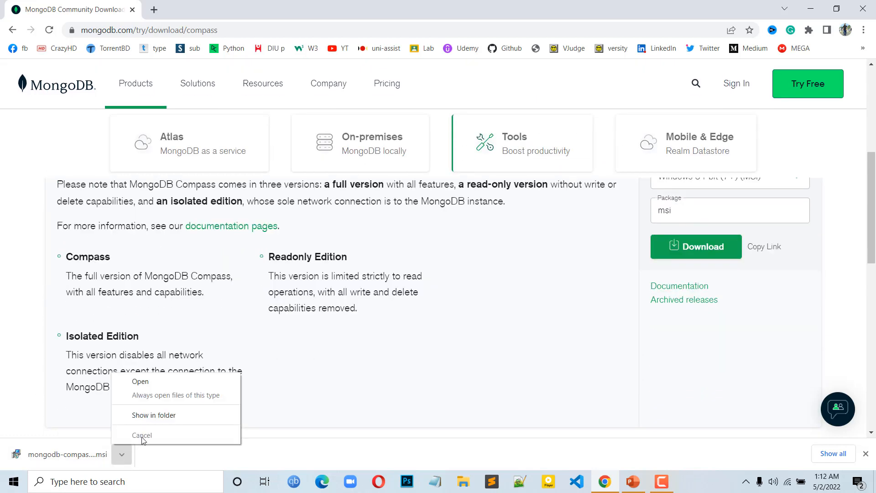
click(163, 416)
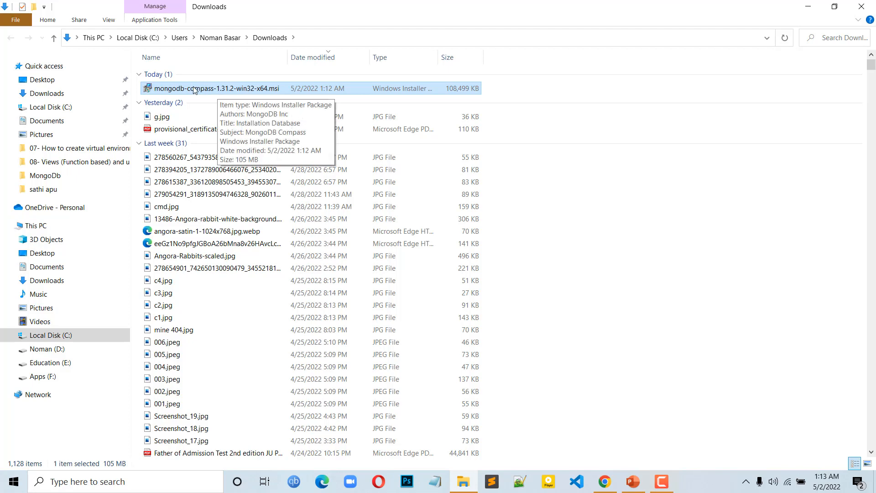
double_click(194, 89)
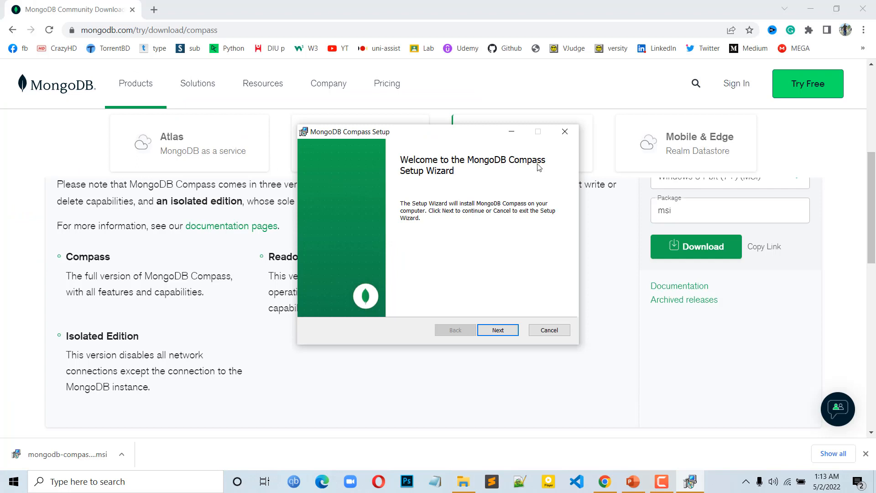
Install MongoDB Compass to the default folder C:\Program Files\MongoDB Compass\ and finish the setup wizard.
click(501, 333)
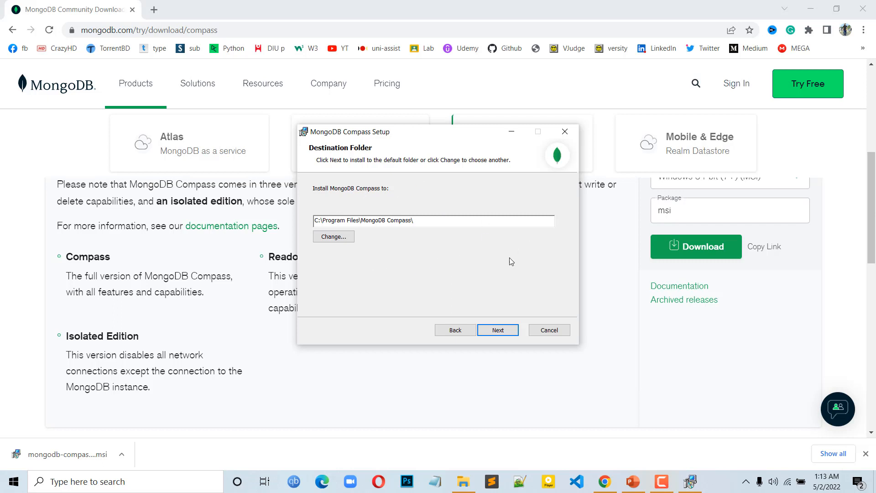
click(509, 332)
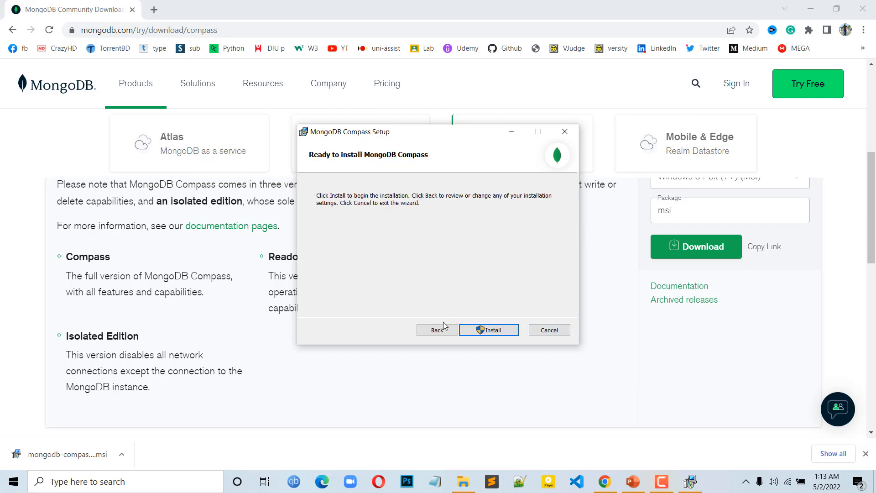
click(496, 331)
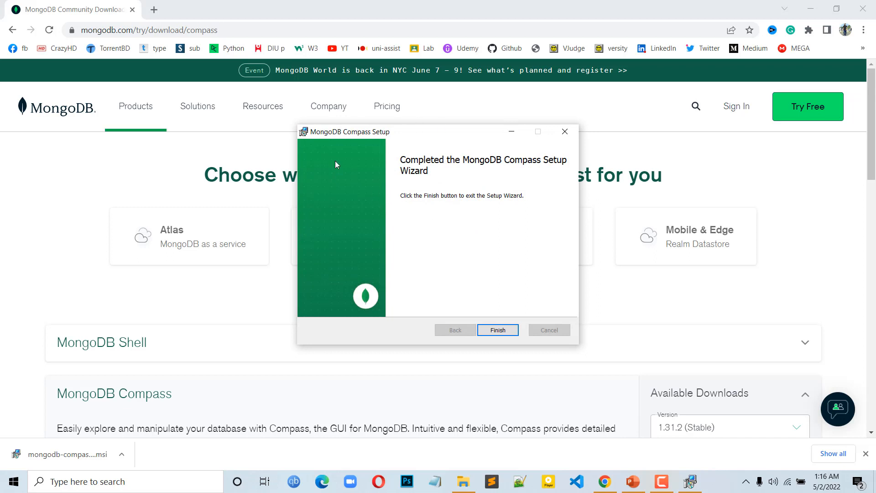
click(498, 330)
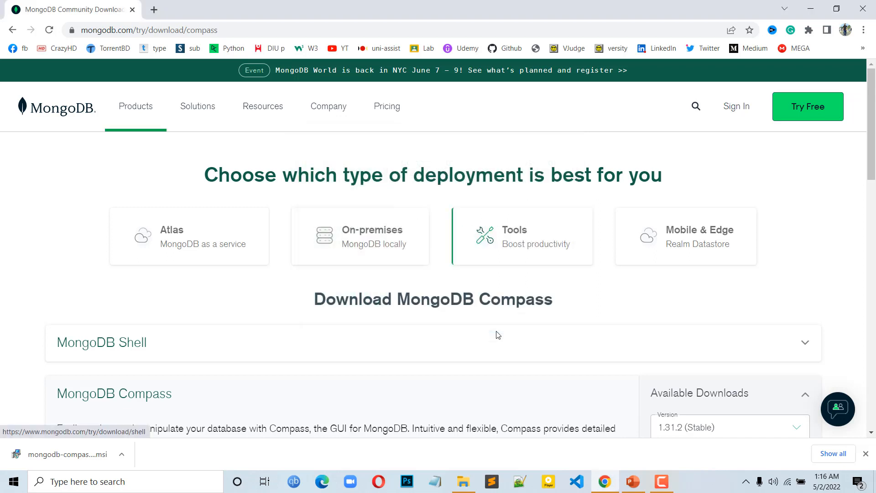
Minimize the browser, launch MongoDB Compass from the desktop, and restore its window down from full screen.
click(811, 6)
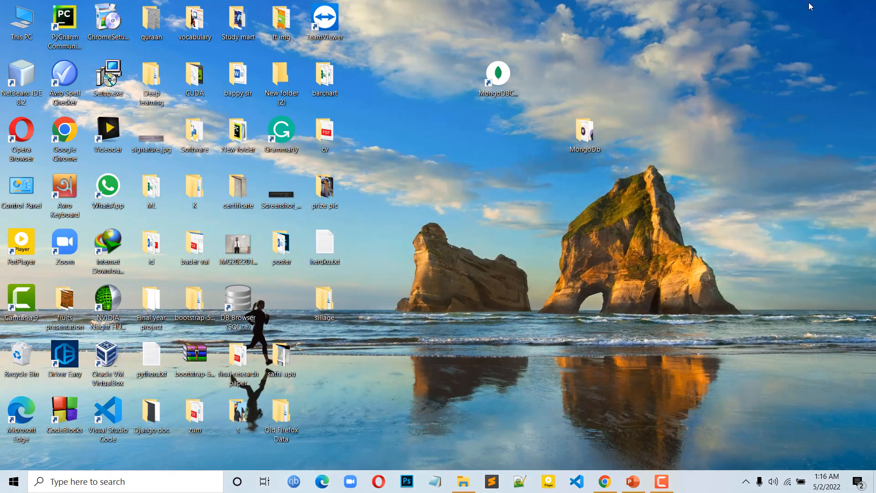
double_click(496, 83)
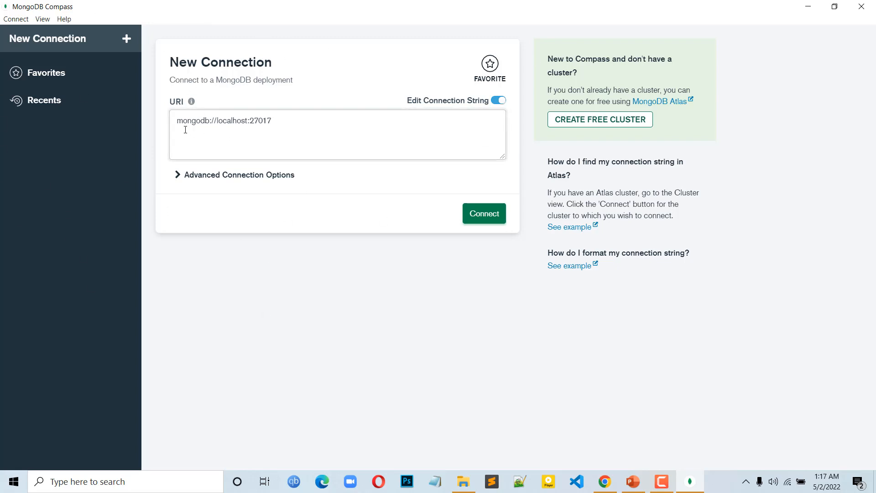
click(217, 125)
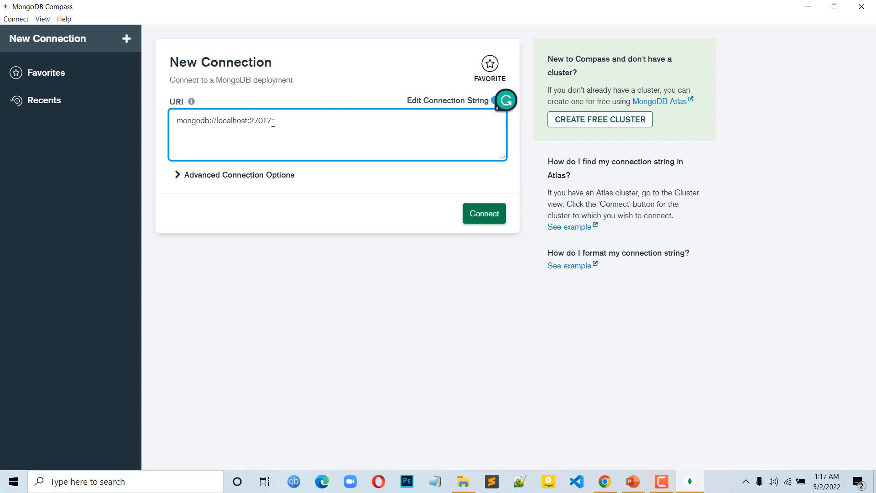
click(835, 7)
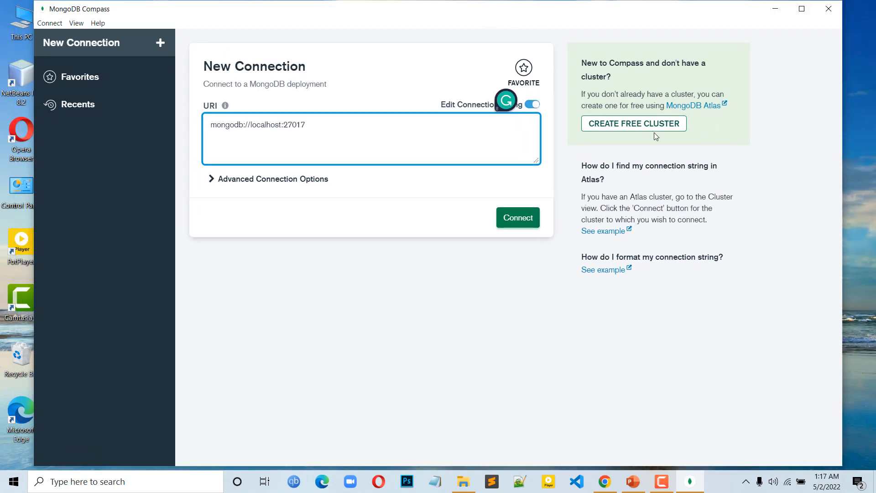
Open Command Prompt, run mongosh, and move the console window clear of the Compass connection URI.
click(94, 484)
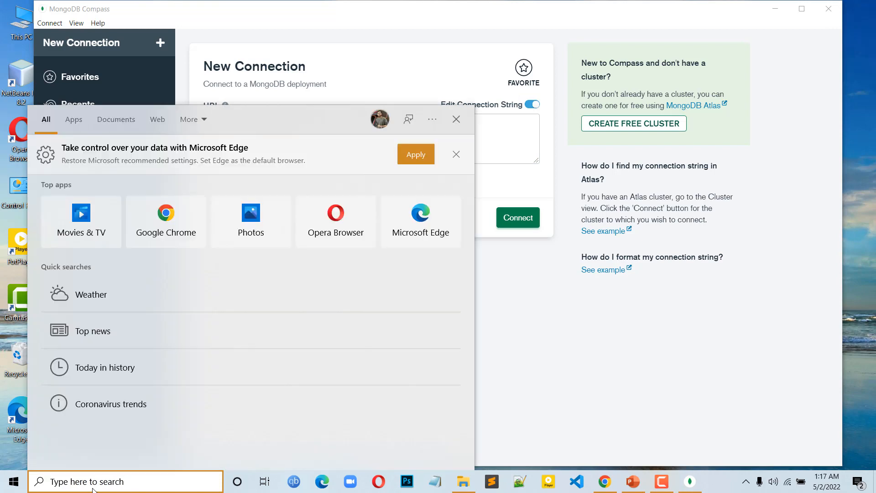
text(cmd)
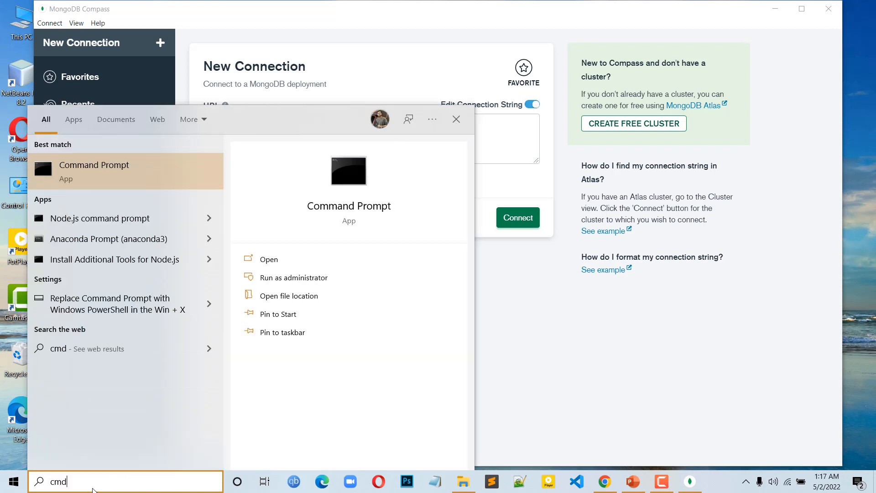
key(Return)
text(mo)
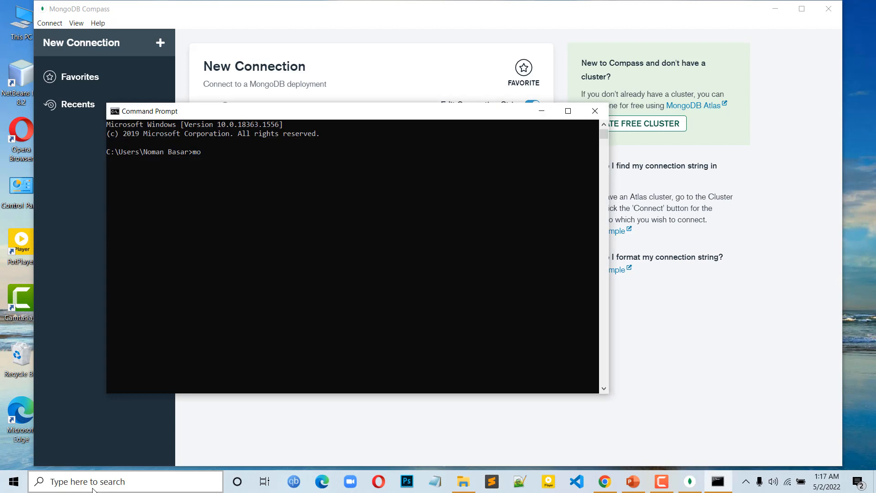
text(ngosh)
drag(428, 115, 482, 168)
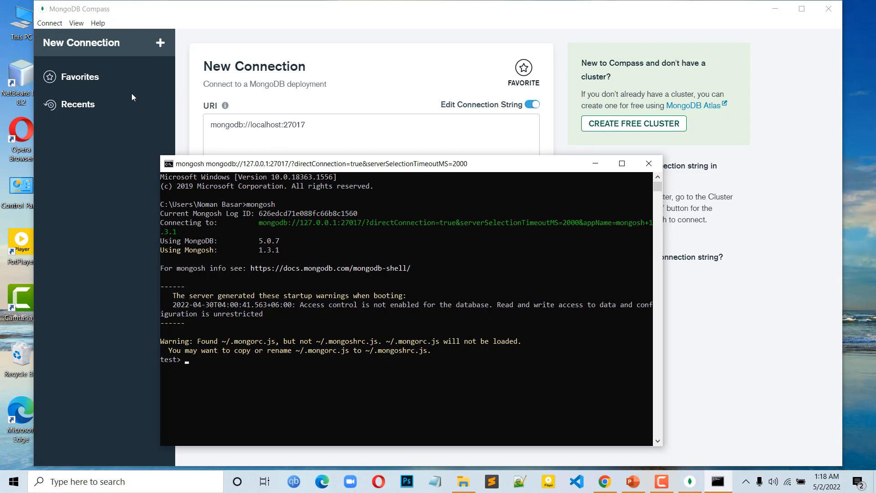
Switch back to MongoDB Compass, maximize it, and check the installed version in its About information.
click(250, 124)
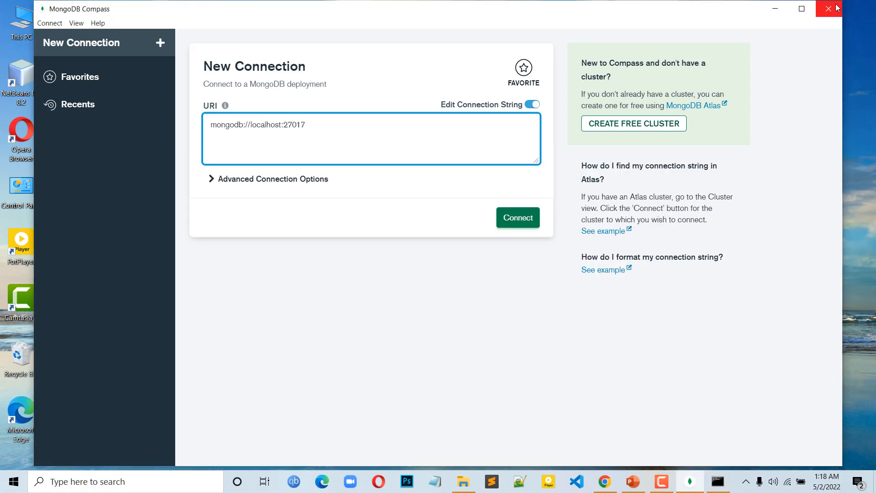
click(802, 10)
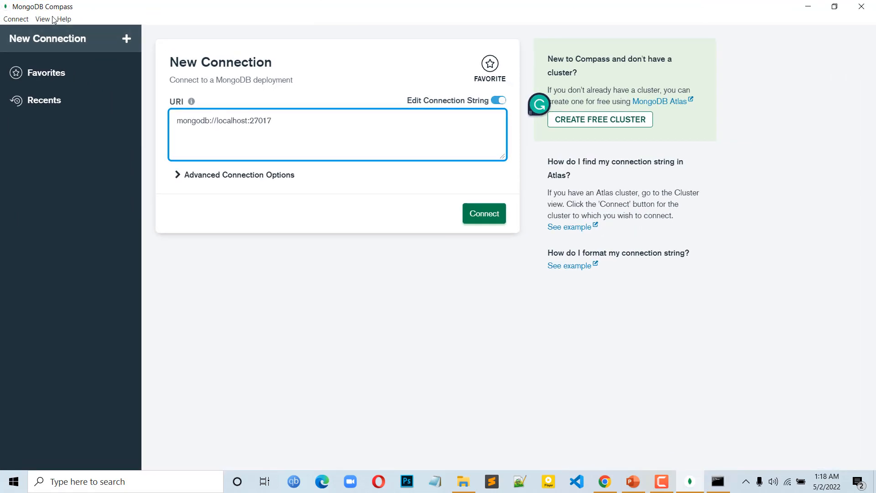
click(65, 19)
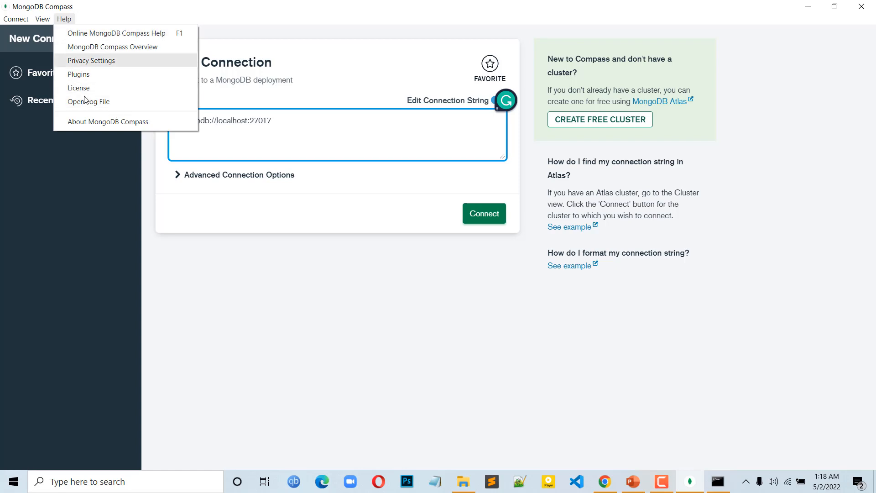
click(100, 122)
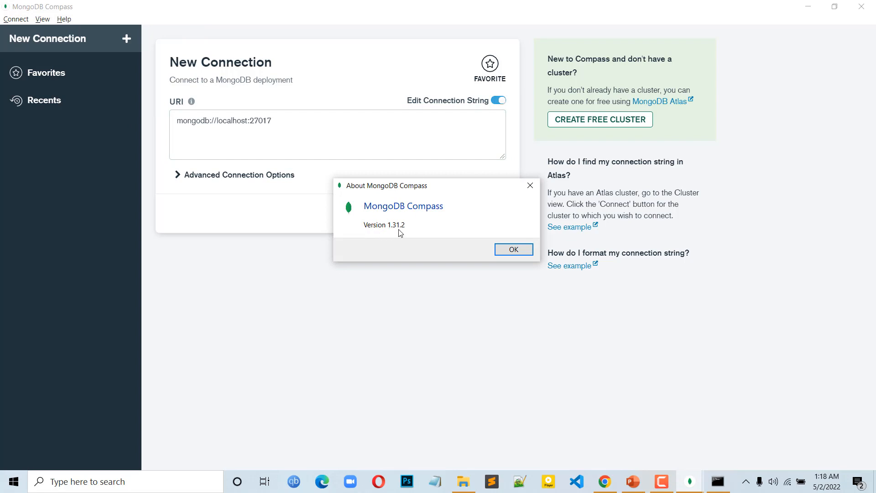
click(523, 254)
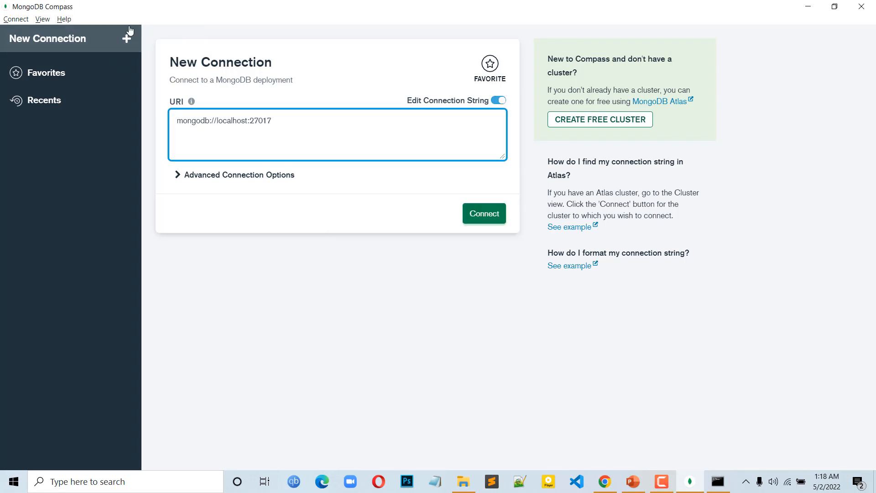
Zoom in on the Compass interface three levels to enlarge the connection screen.
click(41, 19)
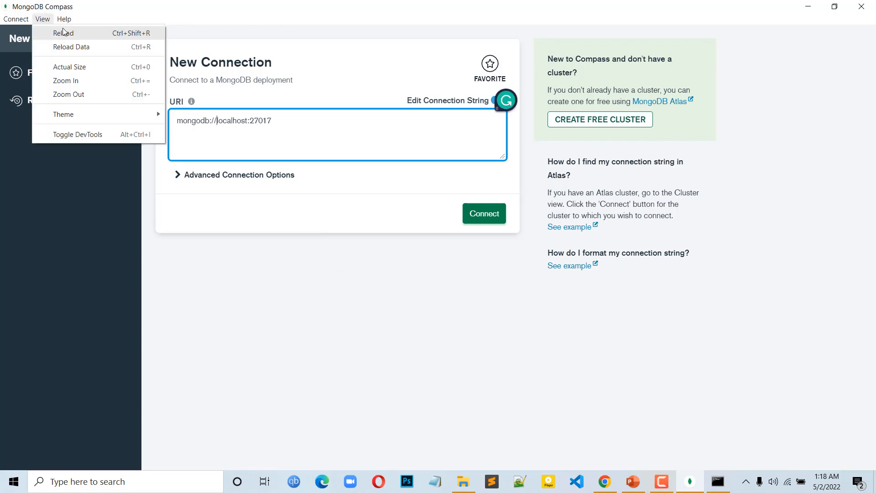
click(84, 83)
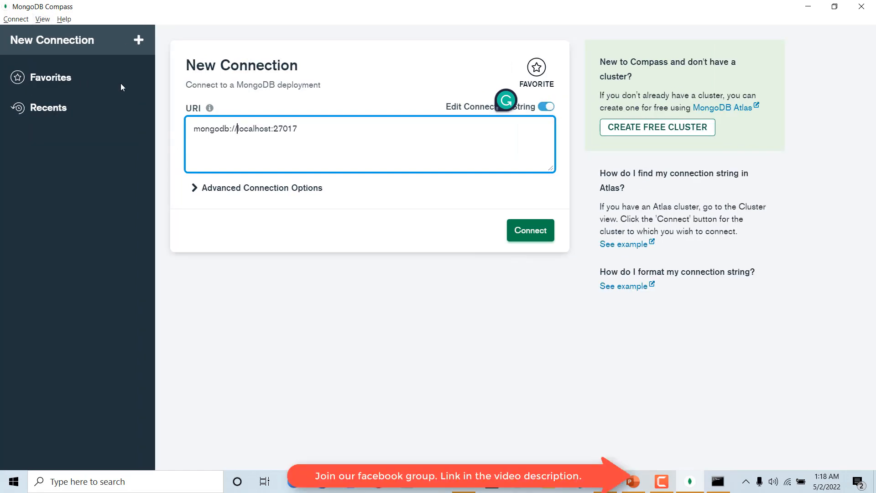
click(42, 19)
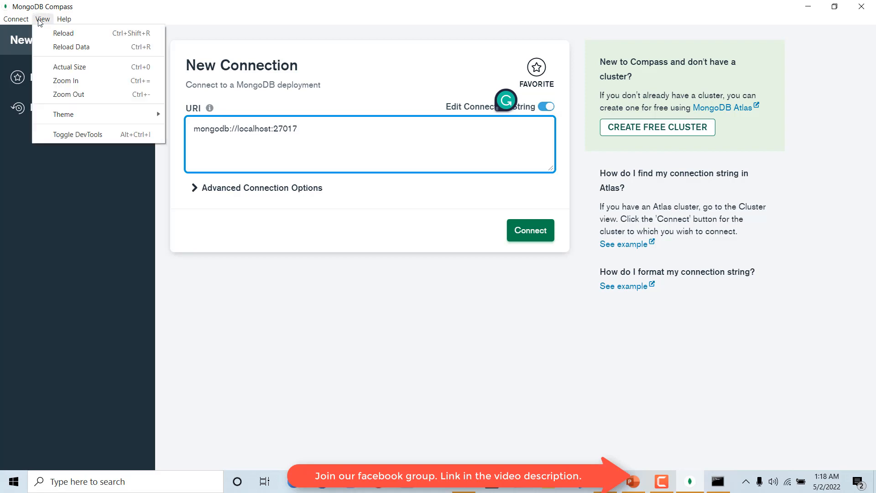
click(67, 81)
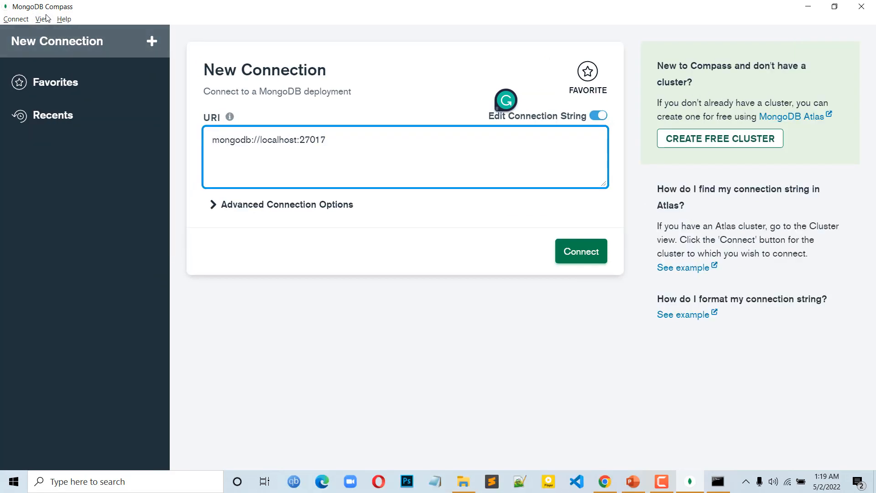
click(44, 19)
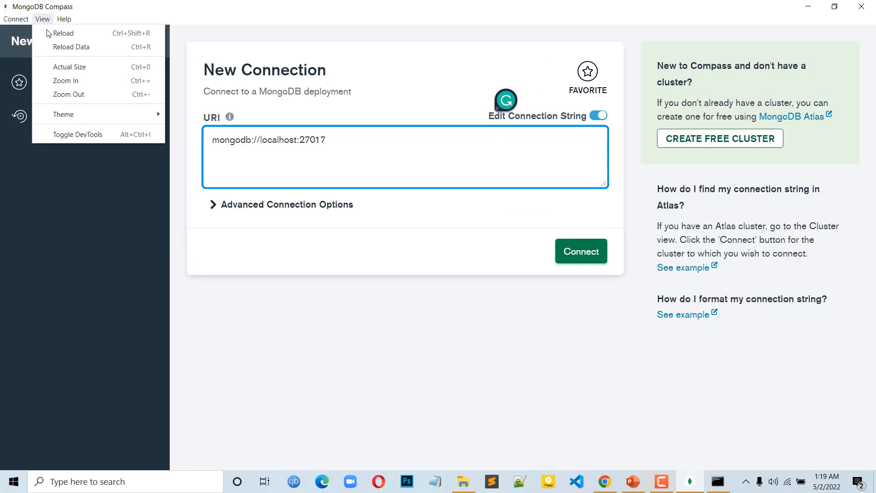
click(67, 82)
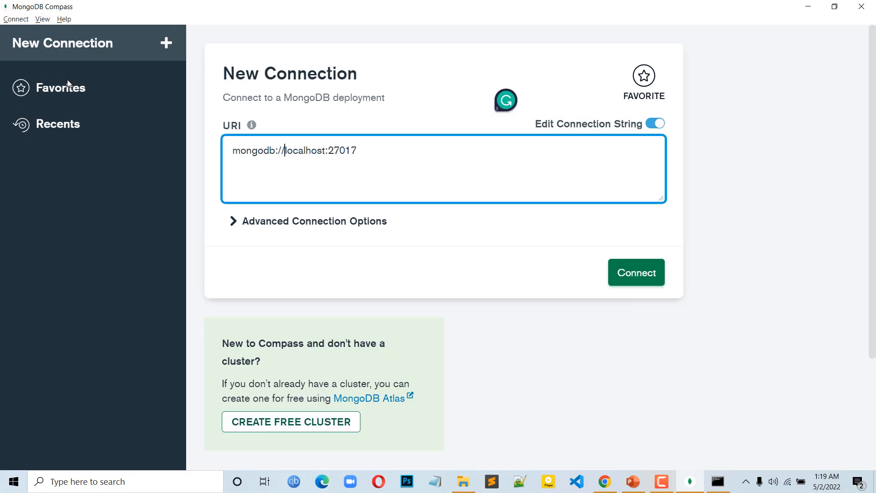
Zoom the interface back out two levels and restore it to actual size.
click(44, 20)
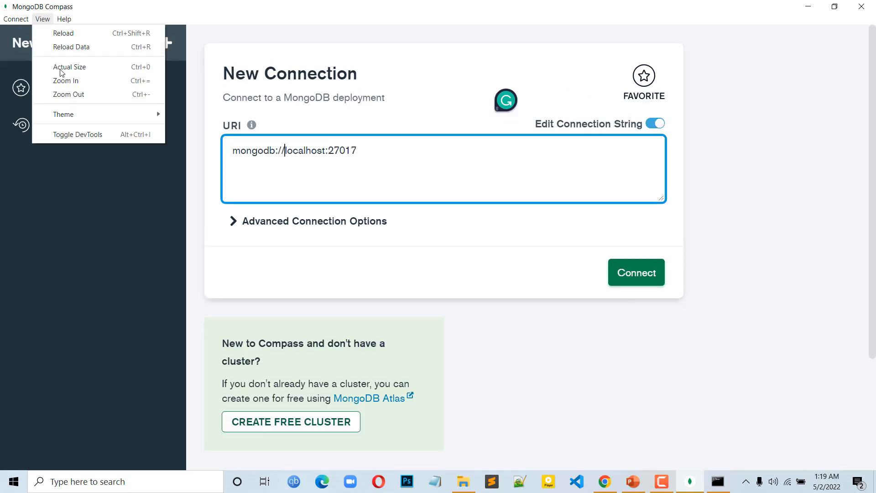
click(73, 97)
click(42, 20)
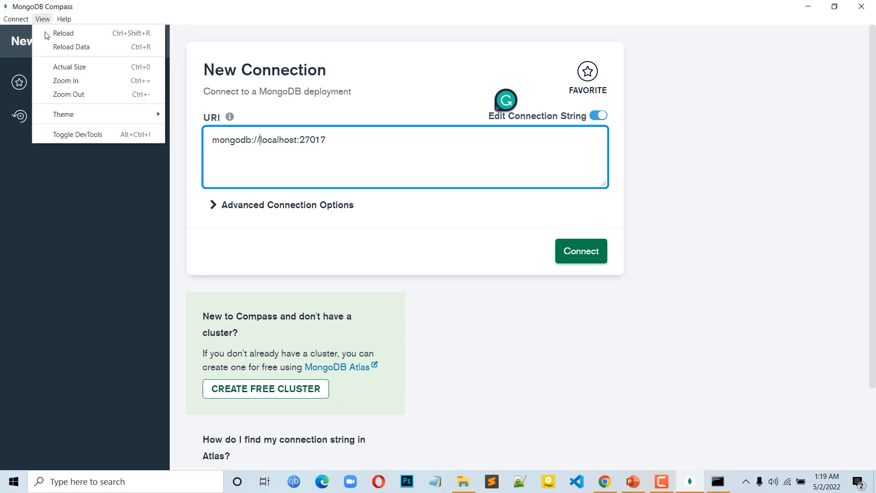
click(64, 98)
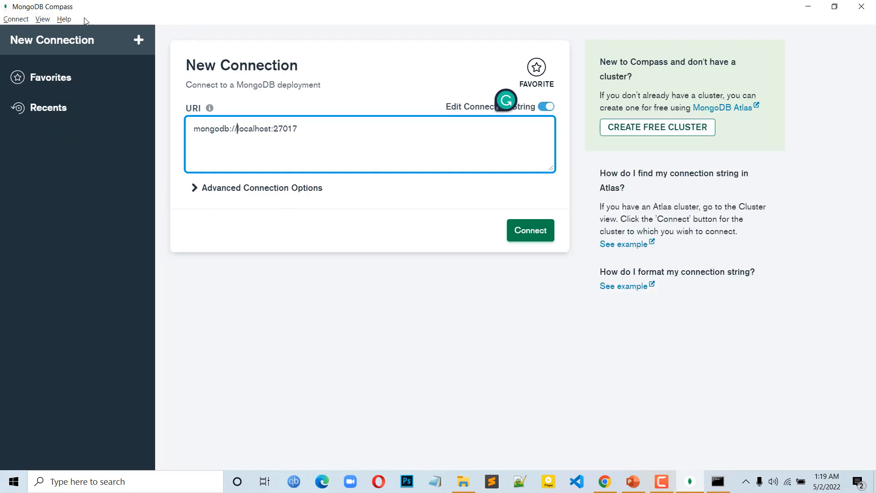
click(44, 20)
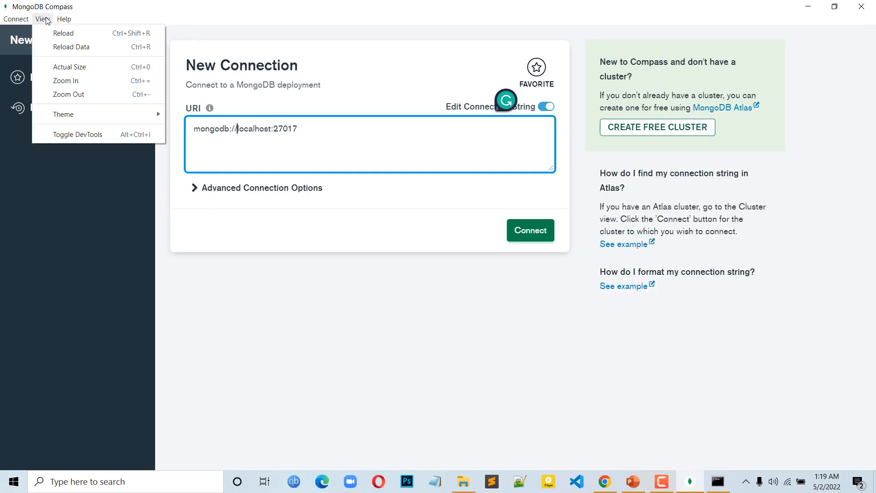
click(66, 67)
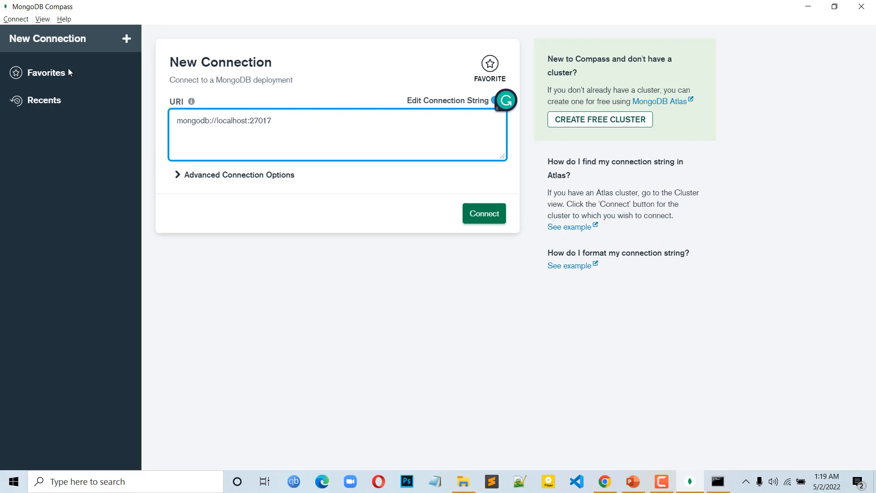
Try the Dark Theme (Preview) on the interface and return it to the Light Theme.
click(44, 19)
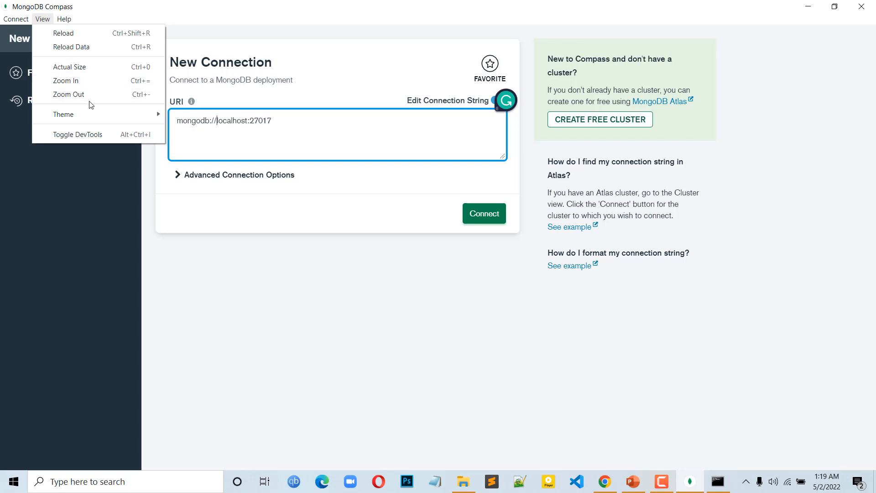
mouse_move(128, 119)
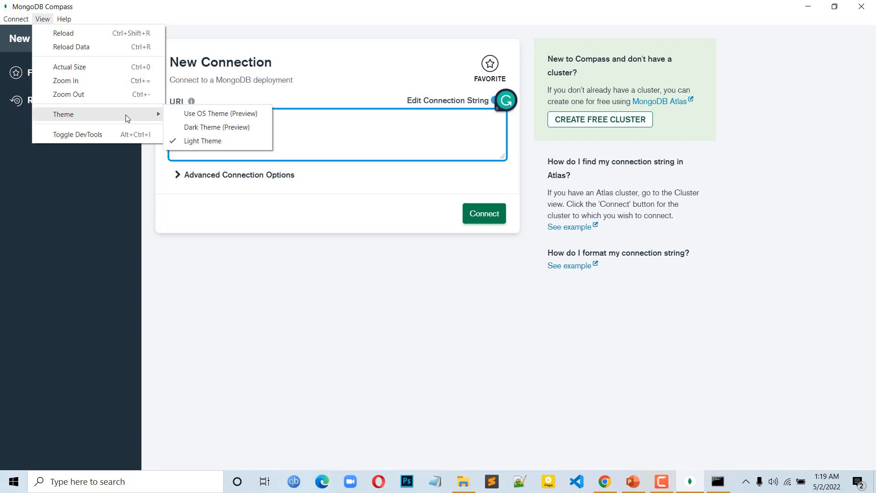
click(214, 133)
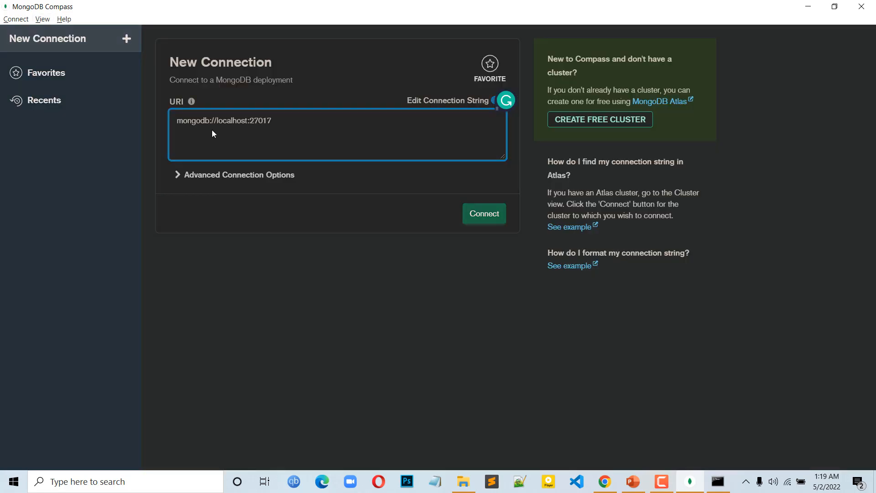
click(42, 22)
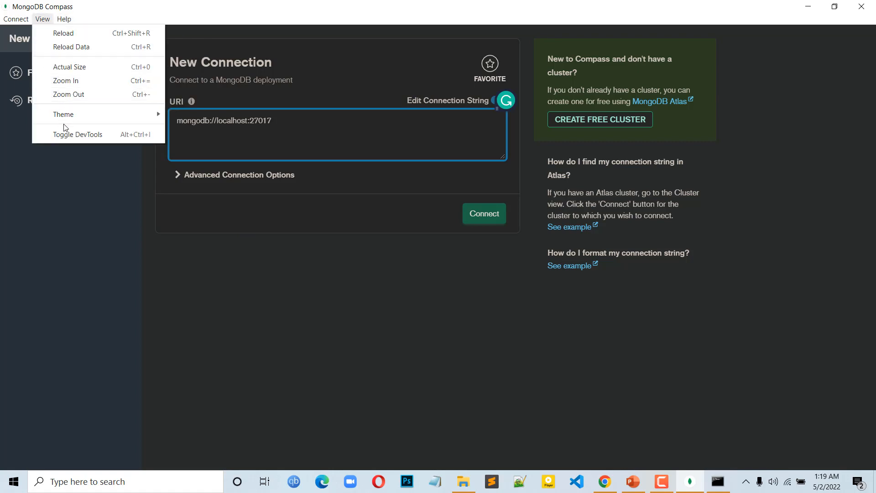
mouse_move(68, 115)
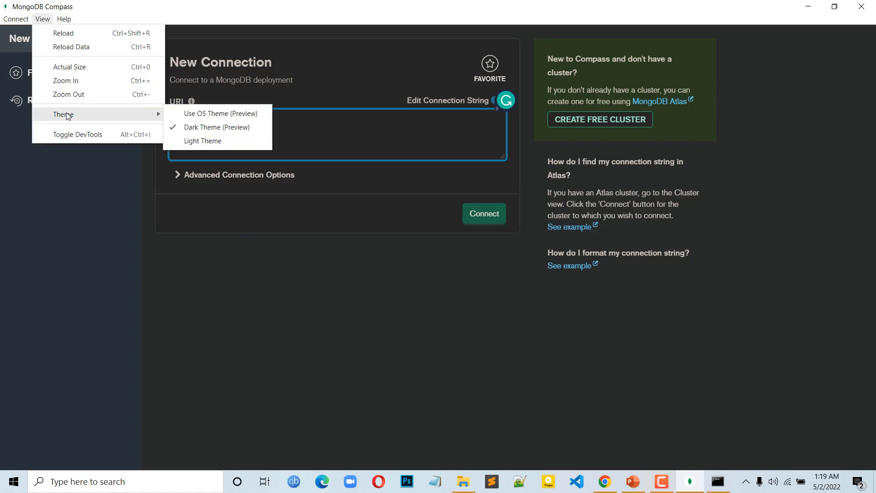
click(223, 143)
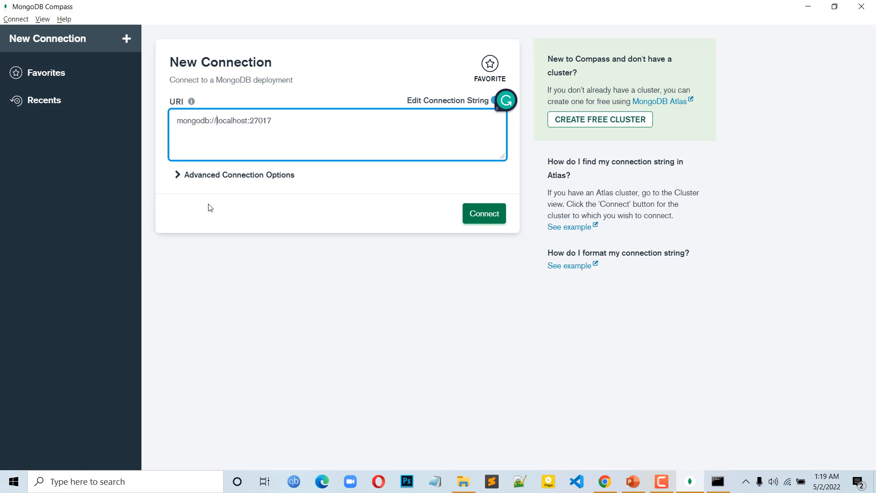
Check the available connection commands and connect to the local server at mongodb://localhost:27017.
click(15, 19)
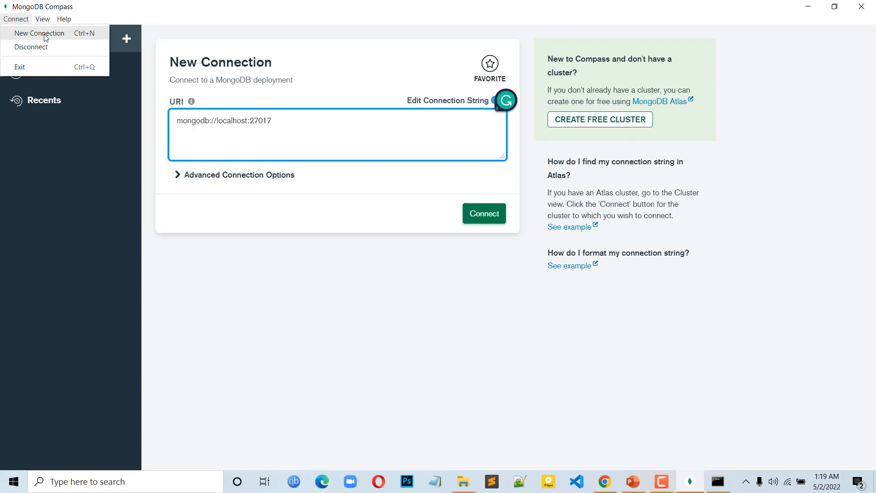
click(294, 284)
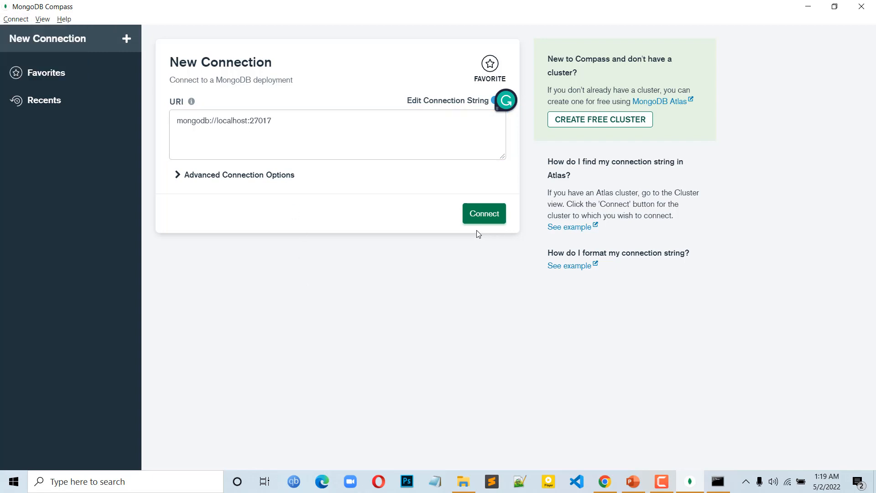
click(490, 214)
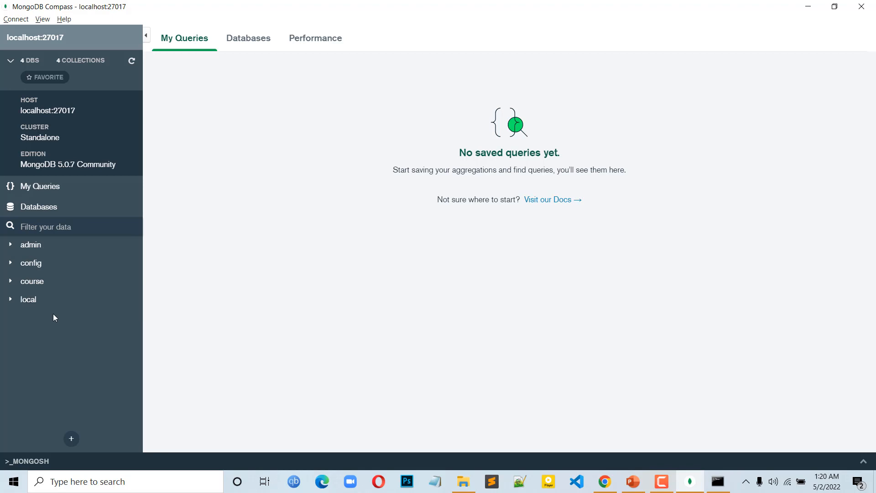
Restore the Compass window down, open a Command Prompt and start mongosh in it.
click(835, 6)
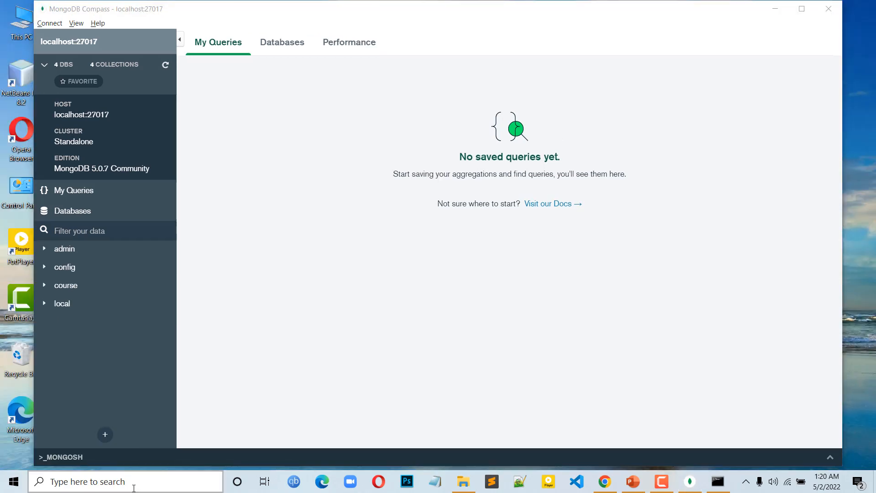
click(136, 489)
text(cmd)
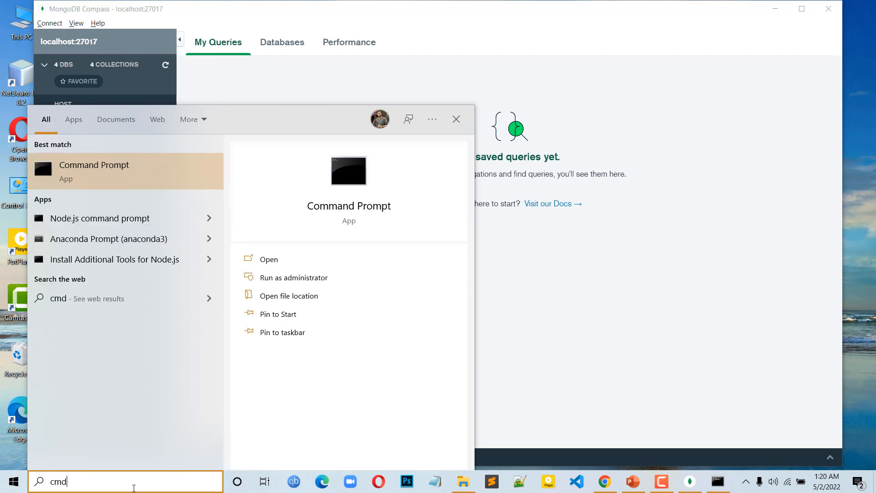
key(Return)
text(mongosh)
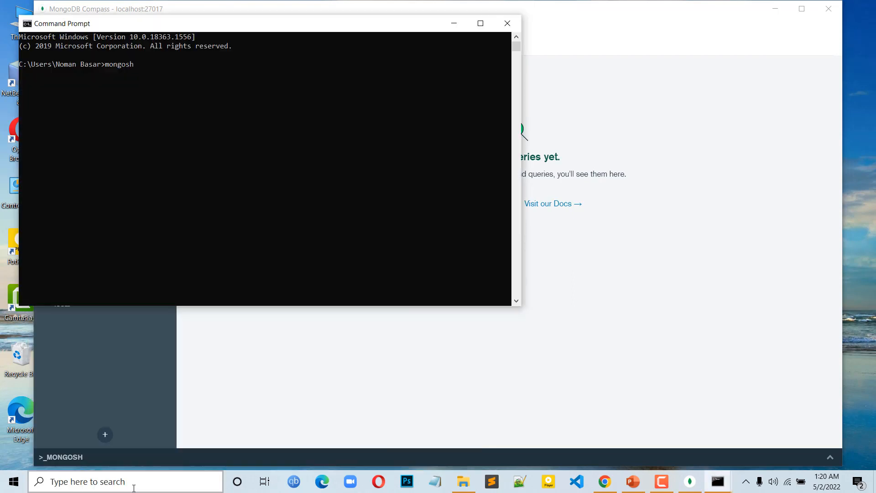
key(Return)
List the server's databases with show dbs and place the enlarged console beside the Compass database list.
text(show )
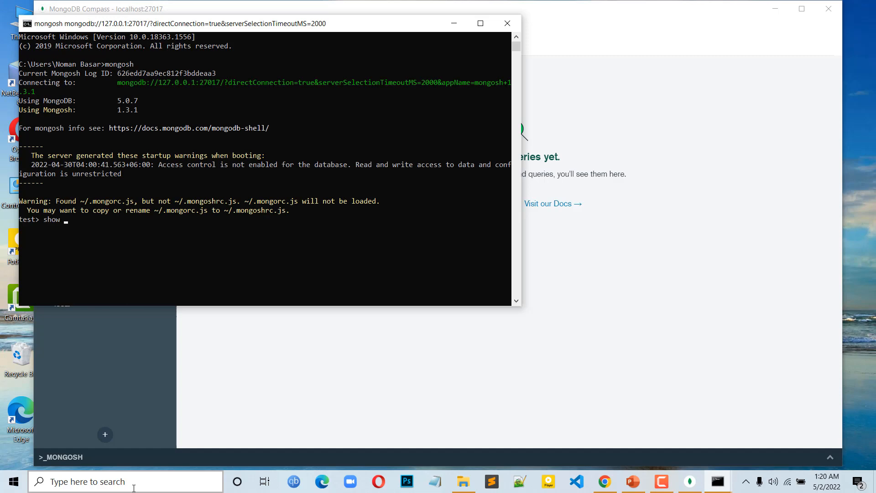
text(dbs)
key(Return)
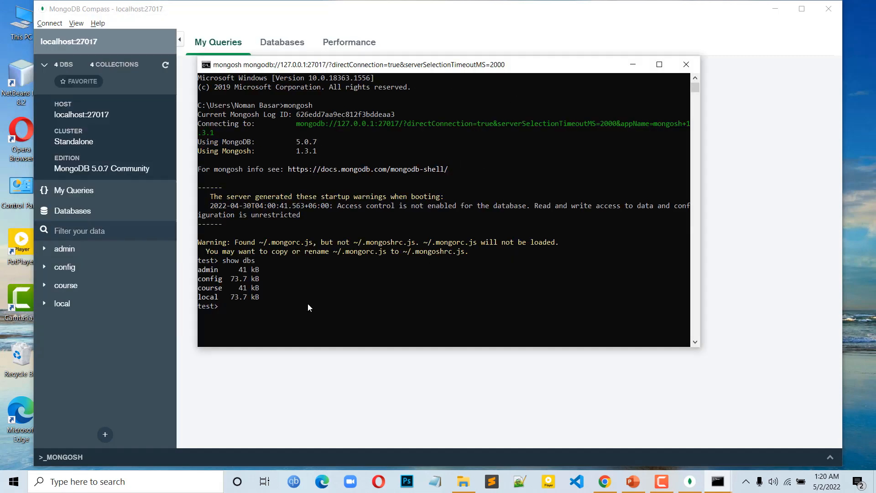
ctrl+scroll(307, 303, up, 2)
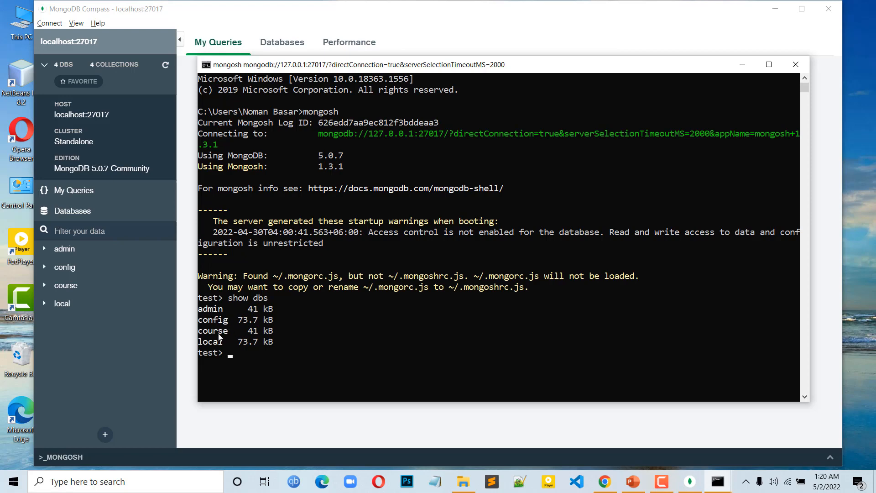
Return to MongoDB Compass, open the info collection of the course database and maximize the window.
click(83, 340)
click(47, 286)
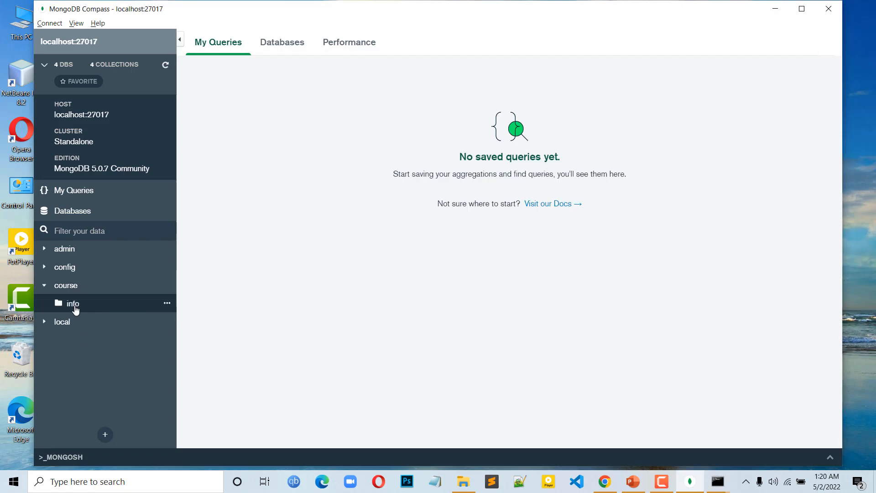
click(74, 305)
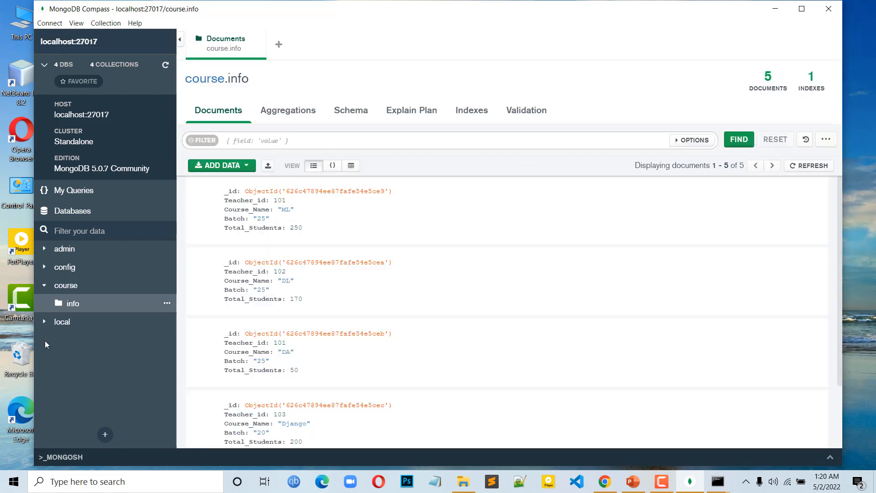
click(801, 9)
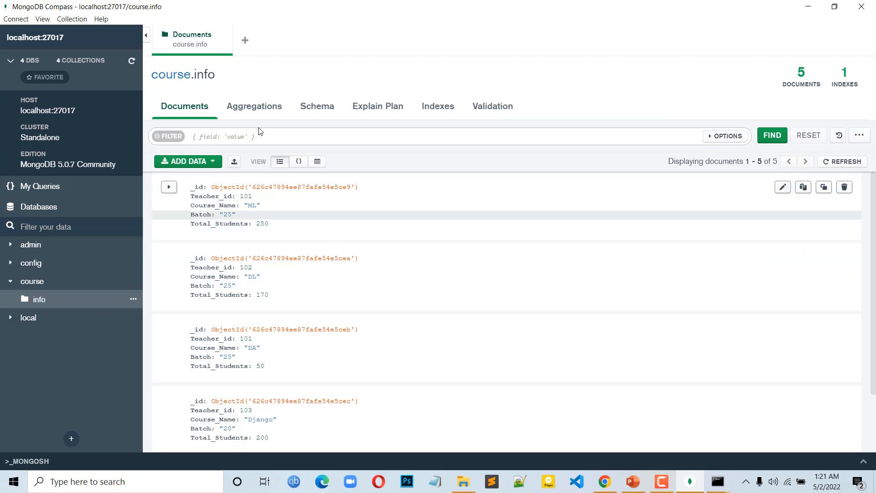
Look through the info collection's Aggregations, Schema, Explain Plan, Indexes and Validation views.
click(258, 111)
click(315, 107)
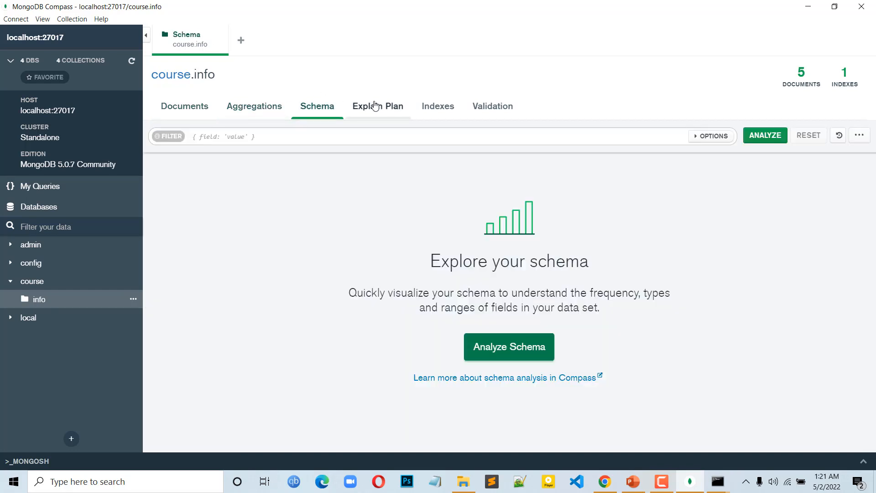
click(396, 109)
click(442, 109)
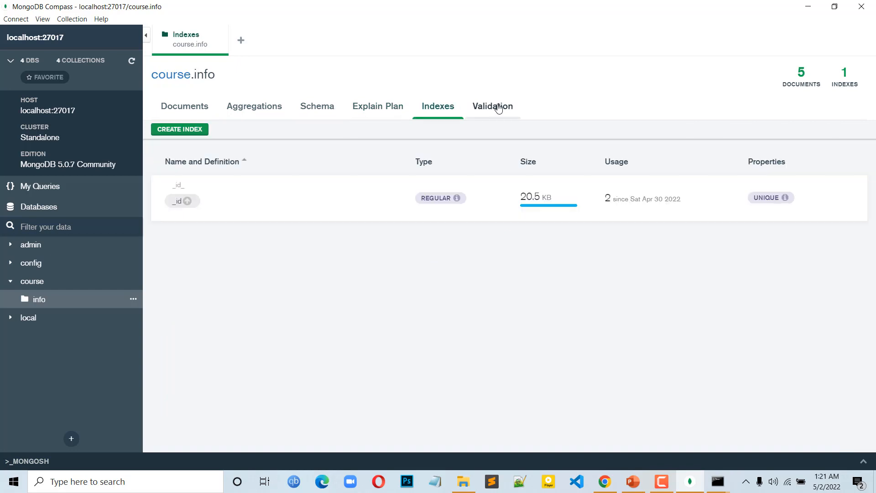
click(498, 109)
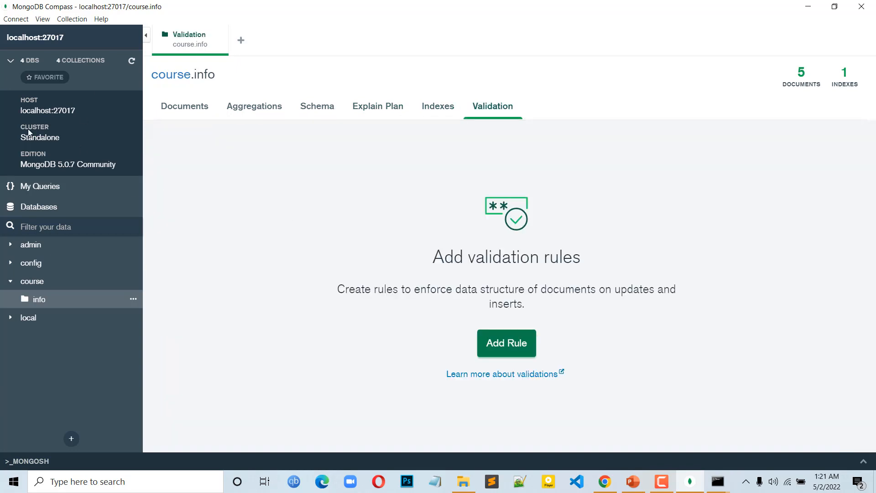